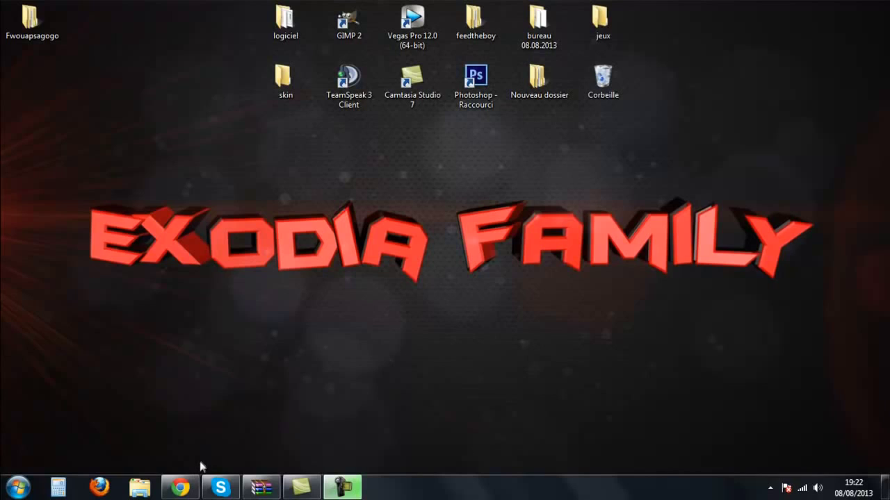
Switch to Chrome and examine the WinRAR download page on commentcamarche.net, including its version details and download options
{"action": "left_click", "coordinate": [180, 488]}
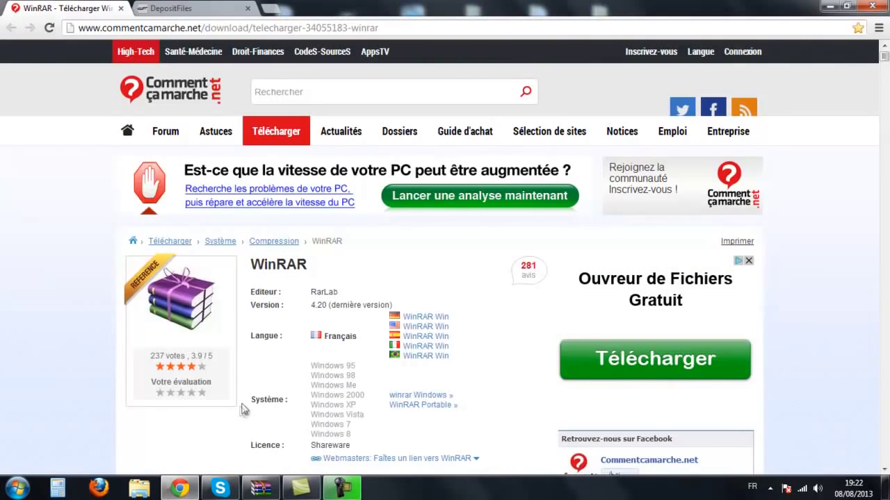
{"action": "scroll", "coordinate": [73, 253], "scroll_direction": "down", "scroll_amount": 2}
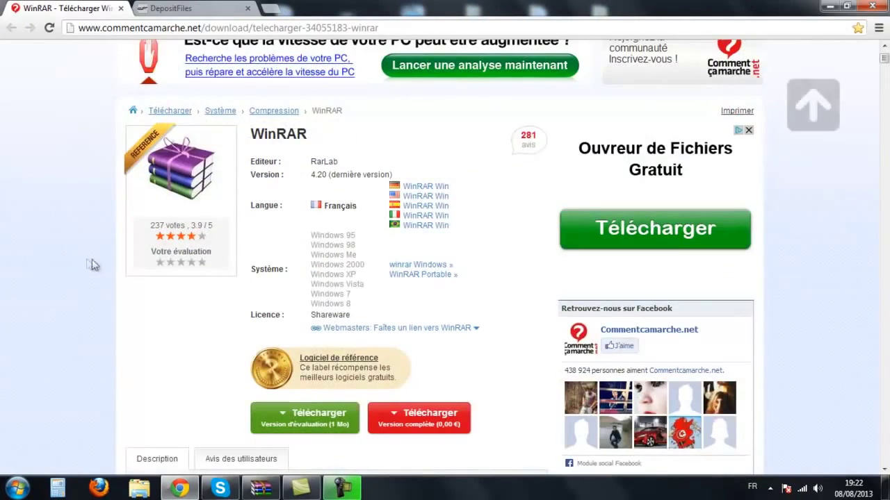
{"action": "scroll", "coordinate": [98, 263], "scroll_direction": "up", "scroll_amount": 2}
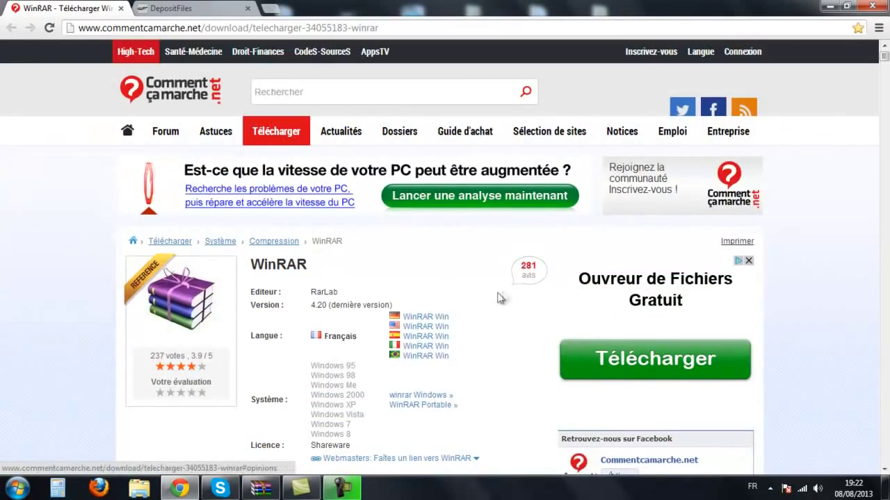
{"action": "scroll", "coordinate": [102, 187], "scroll_direction": "down", "scroll_amount": 3}
{"action": "scroll", "coordinate": [79, 241], "scroll_direction": "up", "scroll_amount": 2}
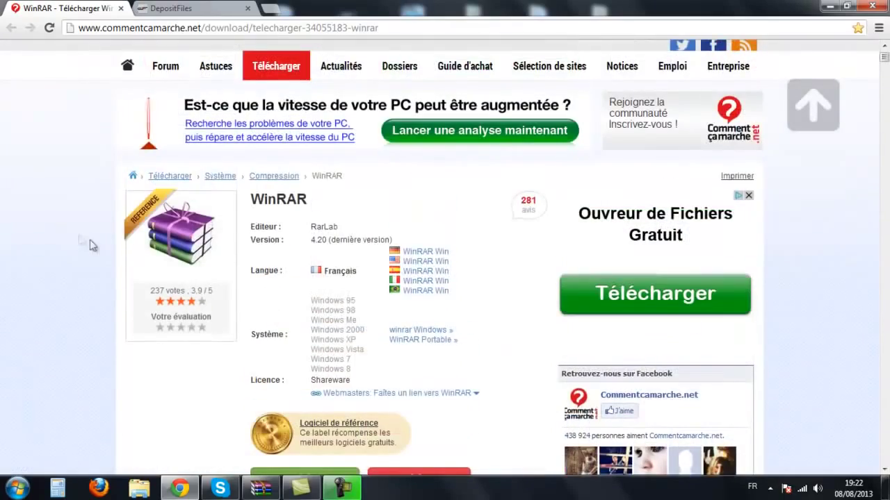
{"action": "scroll", "coordinate": [520, 303], "scroll_direction": "down", "scroll_amount": 3}
{"action": "scroll", "coordinate": [498, 313], "scroll_direction": "up", "scroll_amount": 3}
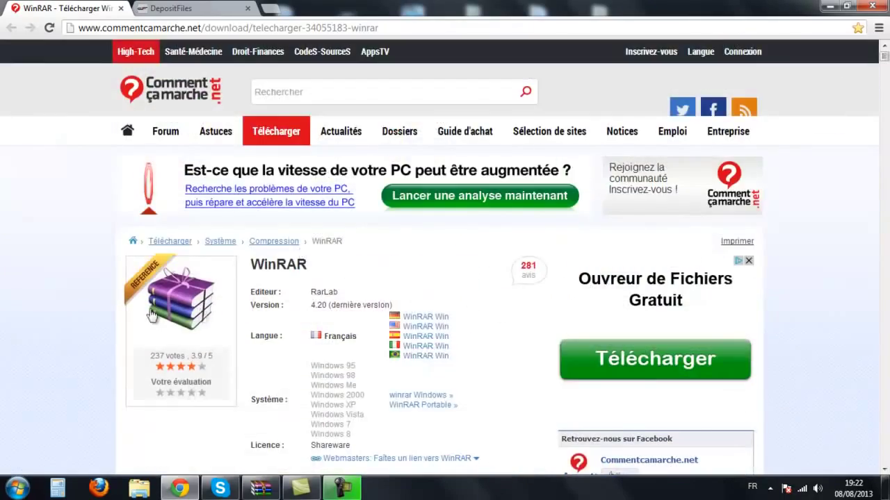
{"action": "scroll", "coordinate": [336, 311], "scroll_direction": "down", "scroll_amount": 2}
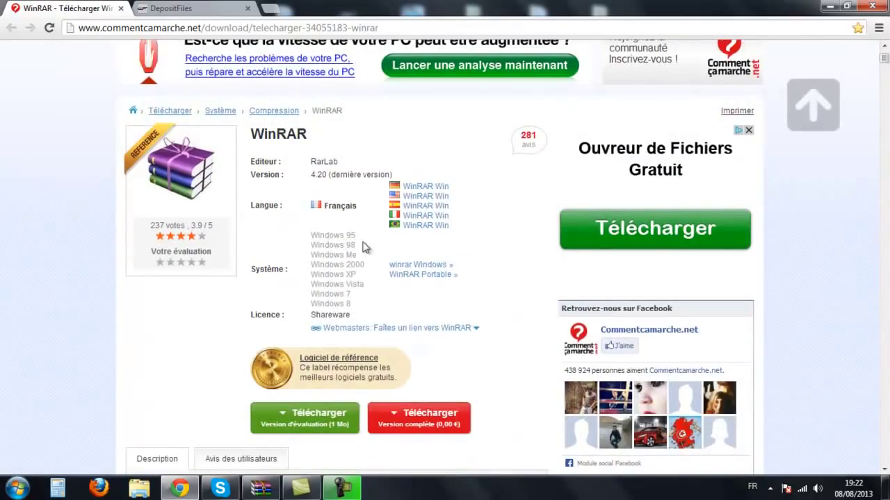
{"action": "scroll", "coordinate": [173, 284], "scroll_direction": "up", "scroll_amount": 2}
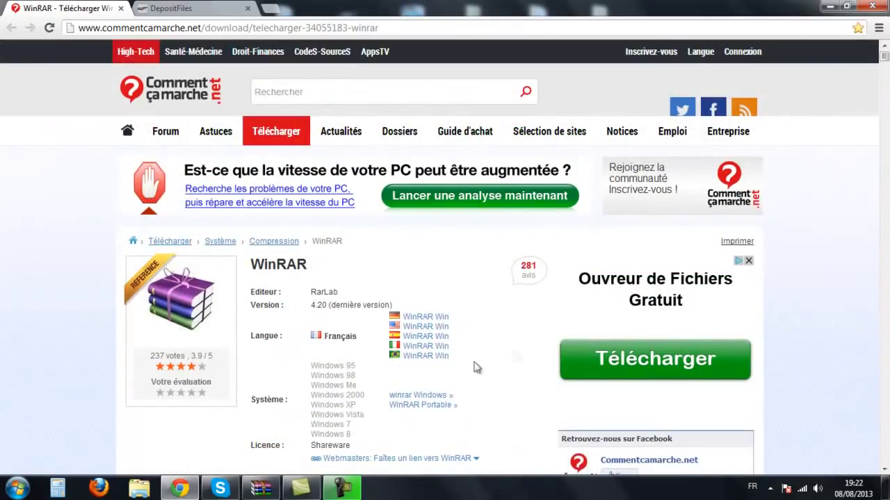
{"action": "scroll", "coordinate": [423, 246], "scroll_direction": "down", "scroll_amount": 4}
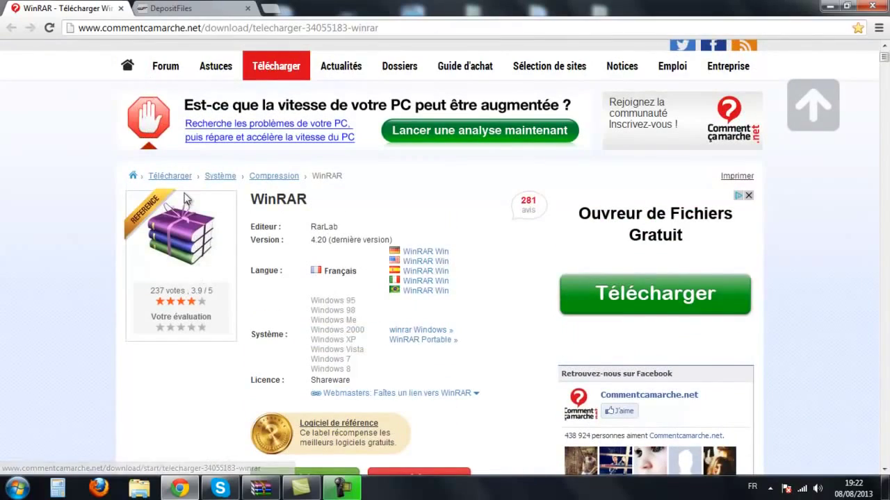
{"action": "scroll", "coordinate": [181, 208], "scroll_direction": "down", "scroll_amount": 1}
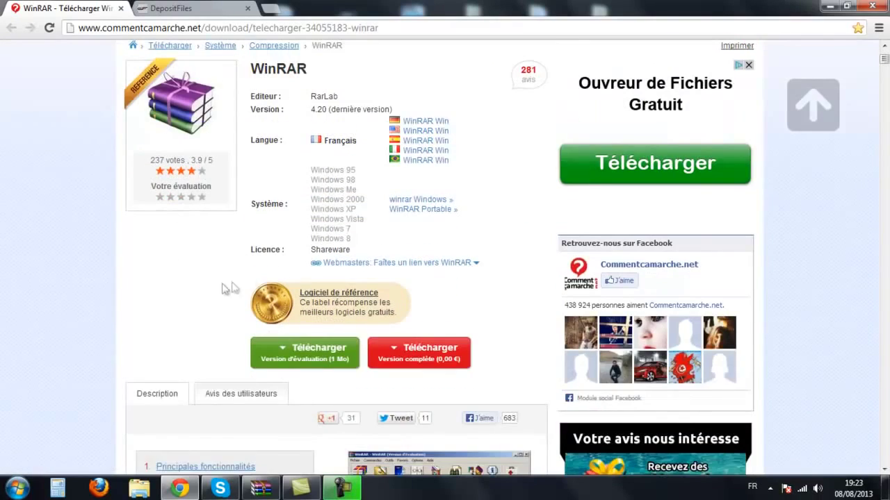
{"action": "scroll", "coordinate": [230, 289], "scroll_direction": "up", "scroll_amount": 3}
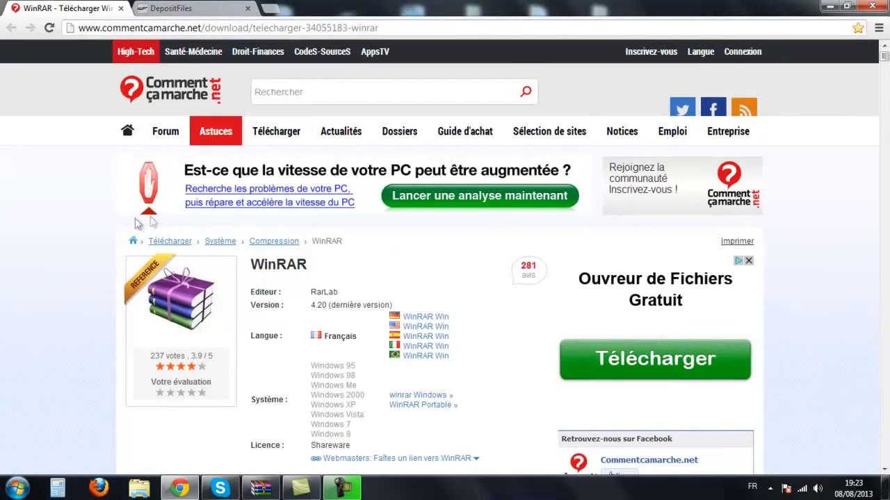
{"action": "scroll", "coordinate": [137, 223], "scroll_direction": "down", "scroll_amount": 2}
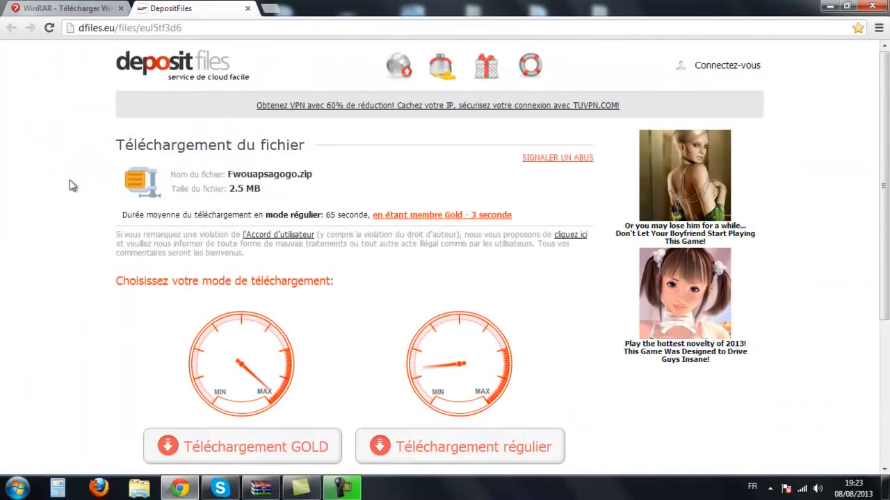
Choose the regular download mode for Fwouapsagogo.zip on DepositFiles and dismiss the special subscription offer
{"action": "scroll", "coordinate": [422, 254], "scroll_direction": "down", "scroll_amount": 2}
{"action": "scroll", "coordinate": [468, 290], "scroll_direction": "down", "scroll_amount": 2}
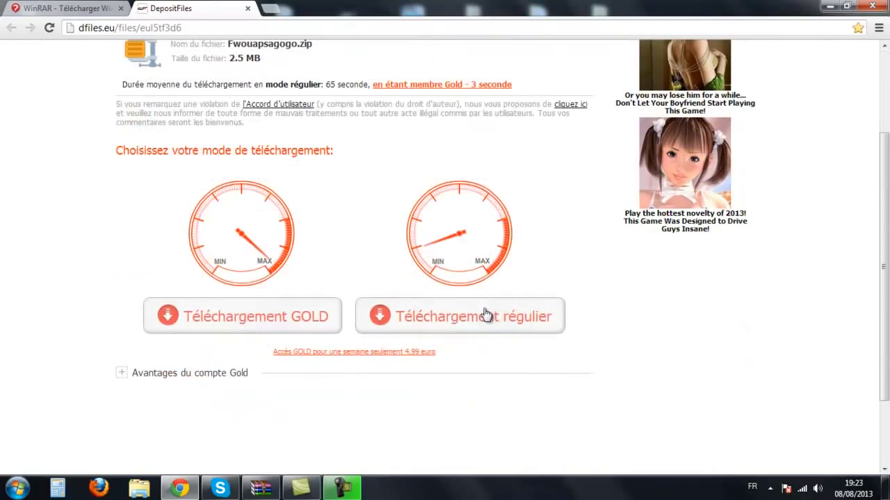
{"action": "left_click", "coordinate": [409, 320]}
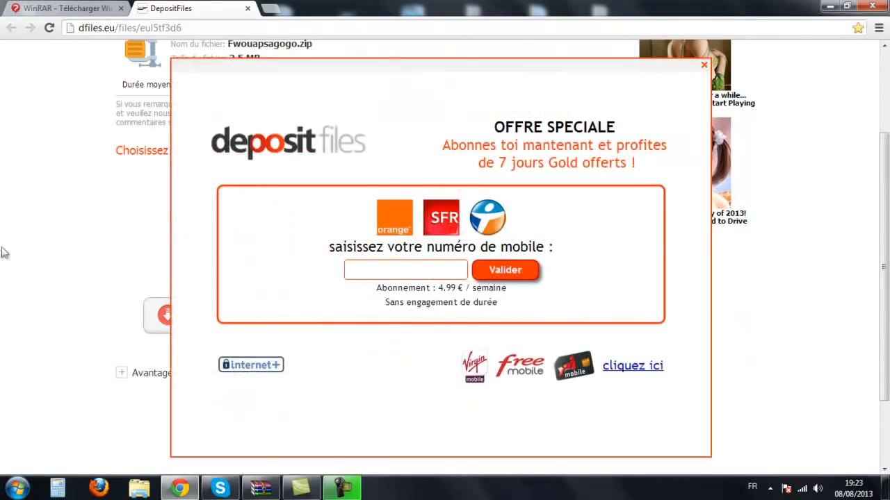
{"action": "left_click", "coordinate": [704, 67]}
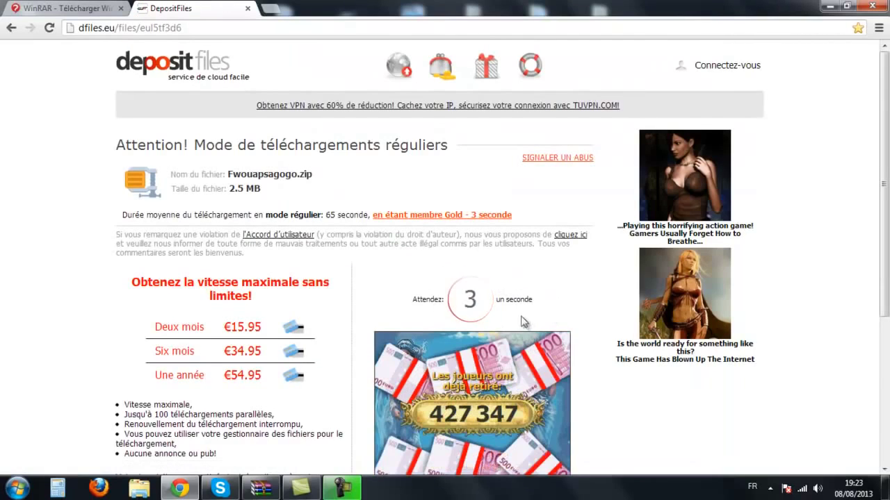
Solve the CAPTCHA for Fwouapsagogo.zip and start downloading the file in regular mode by browser
{"action": "scroll", "coordinate": [480, 299], "scroll_direction": "down", "scroll_amount": 2}
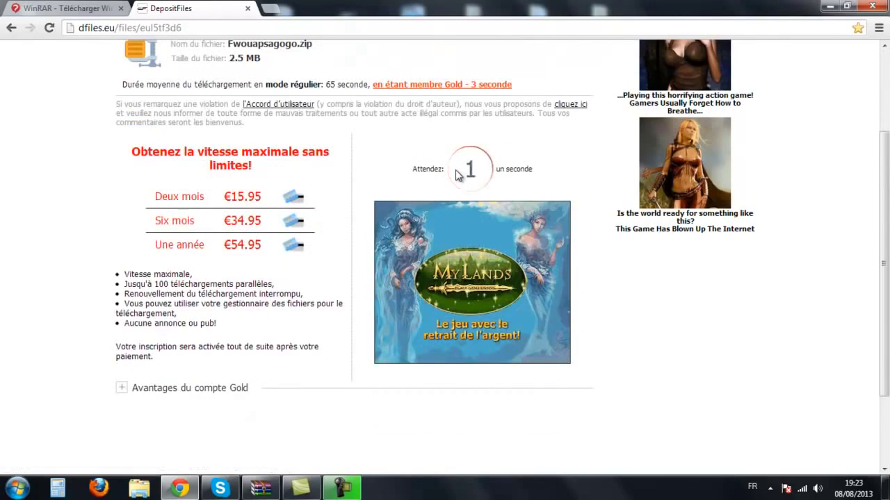
{"action": "scroll", "coordinate": [473, 184], "scroll_direction": "up", "scroll_amount": 1}
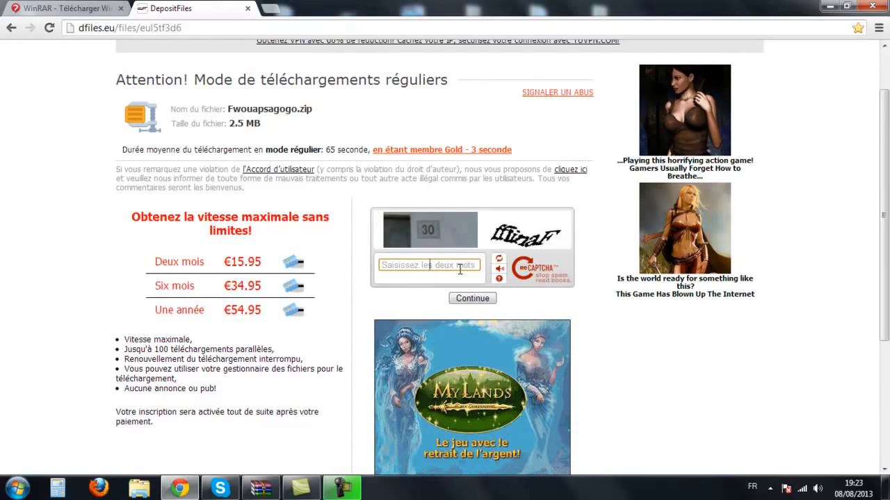
{"action": "type", "text": "30"}
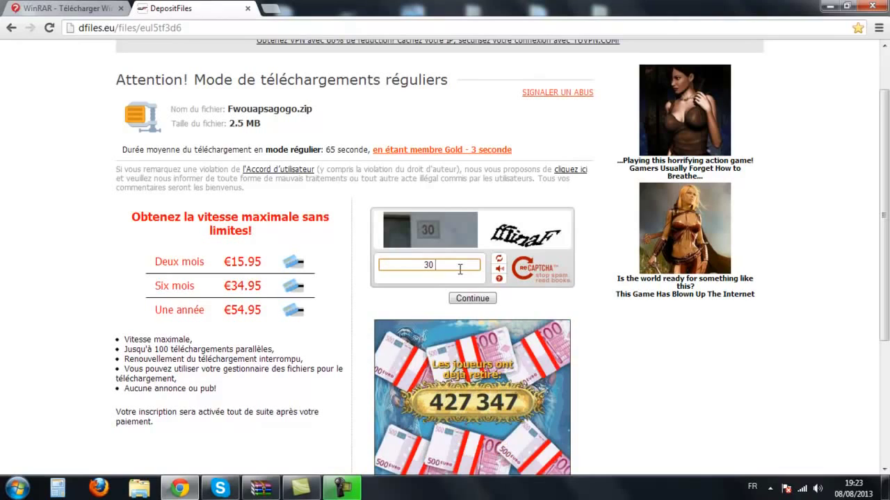
{"action": "type", "text": " ff"}
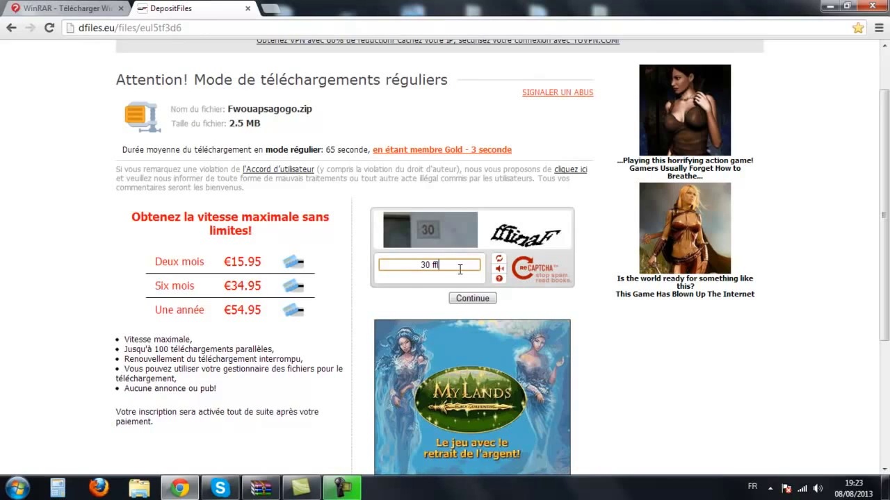
{"action": "type", "text": "linaf"}
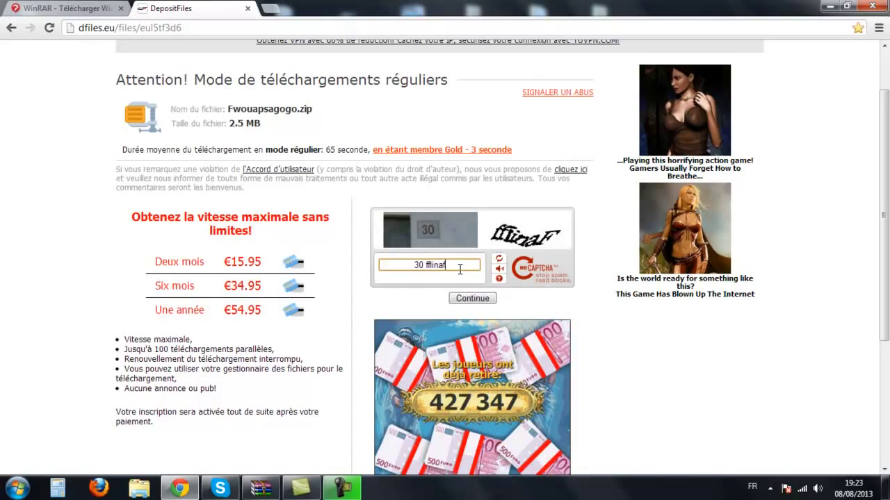
{"action": "left_click", "coordinate": [464, 299]}
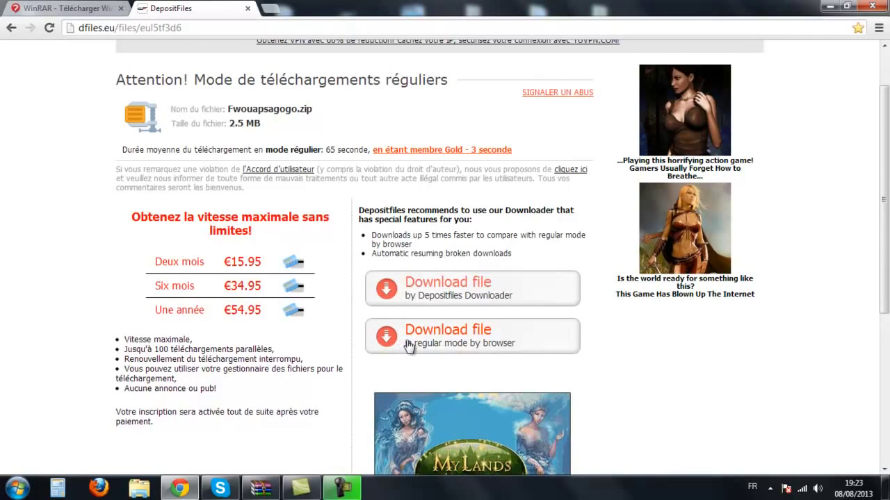
{"action": "left_click", "coordinate": [377, 349]}
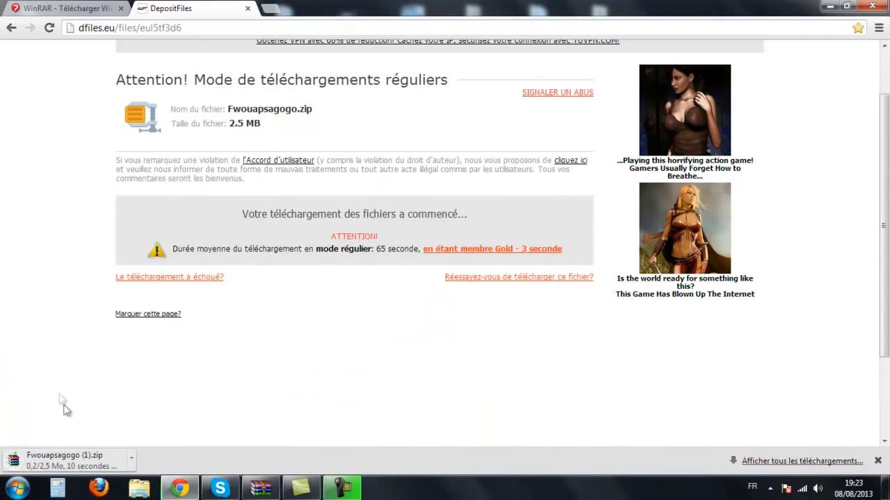
Cancel the running download of the Fwouapsagogo zip file
{"action": "left_click", "coordinate": [132, 459]}
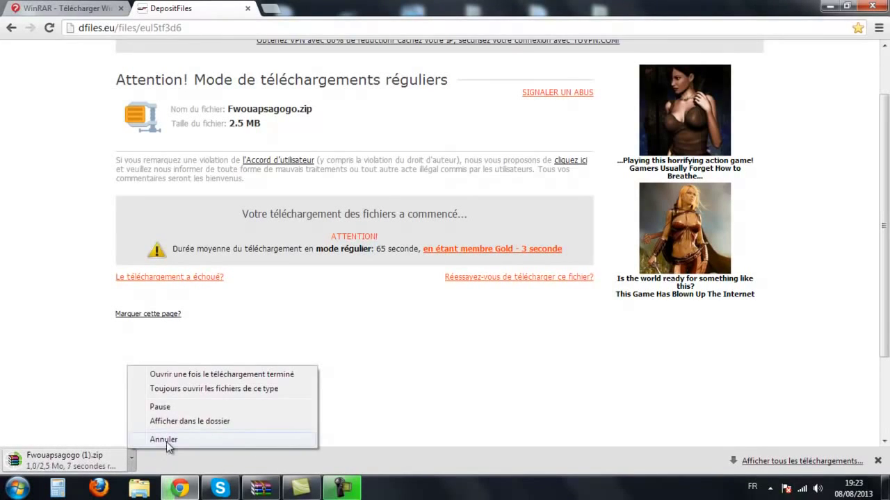
{"action": "left_click", "coordinate": [166, 440]}
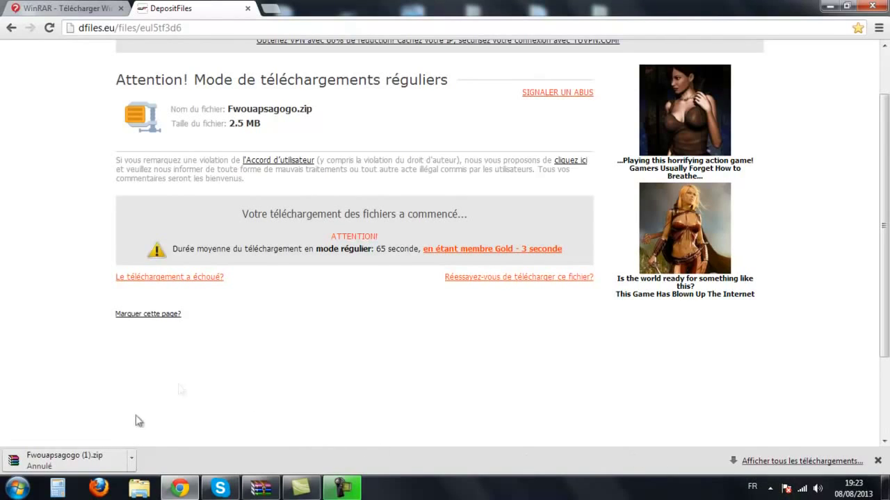
{"action": "left_click", "coordinate": [130, 460]}
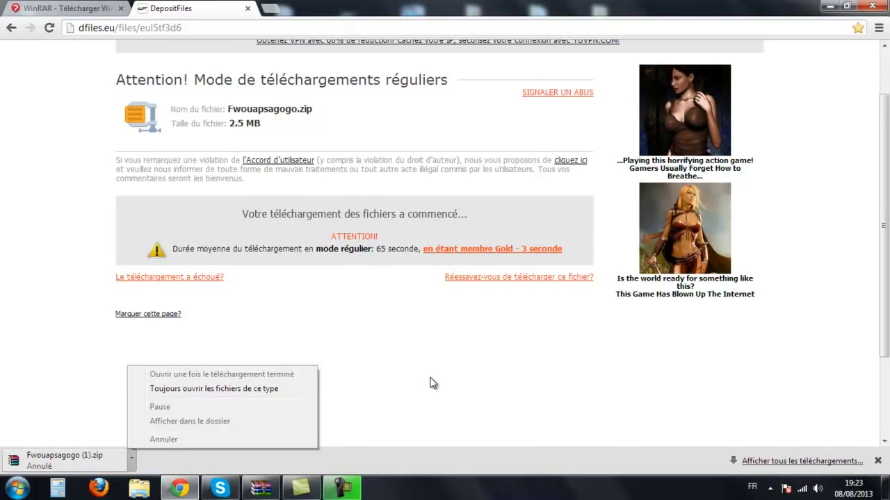
Minimize the browser, open the Fraps 3.5.9 folder inside Fwouapsagogo and launch setup.exe
{"action": "left_click", "coordinate": [825, 6]}
{"action": "left_click", "coordinate": [826, 9]}
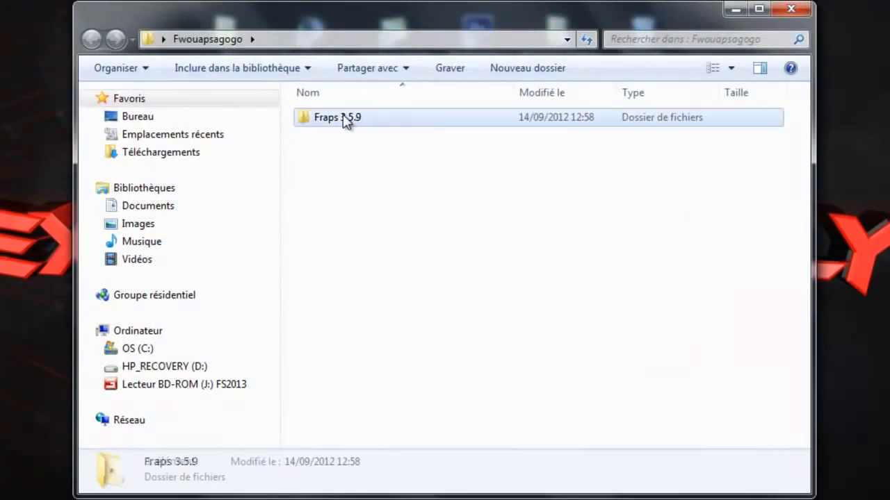
{"action": "double_click", "coordinate": [348, 119]}
{"action": "double_click", "coordinate": [347, 120]}
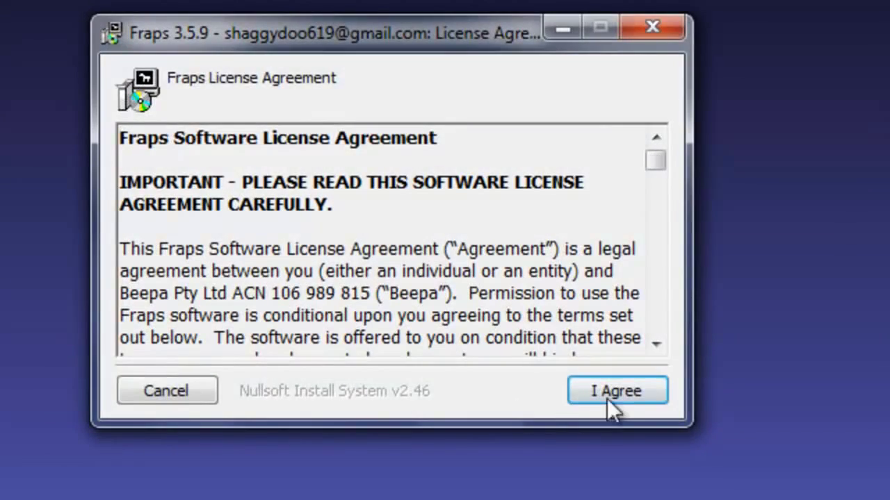
Accept the Fraps license agreement, install Fraps 3.5.9 with the Start Menu folder Fraps, and close the finished installer
{"action": "left_click", "coordinate": [595, 393]}
{"action": "left_click", "coordinate": [622, 390]}
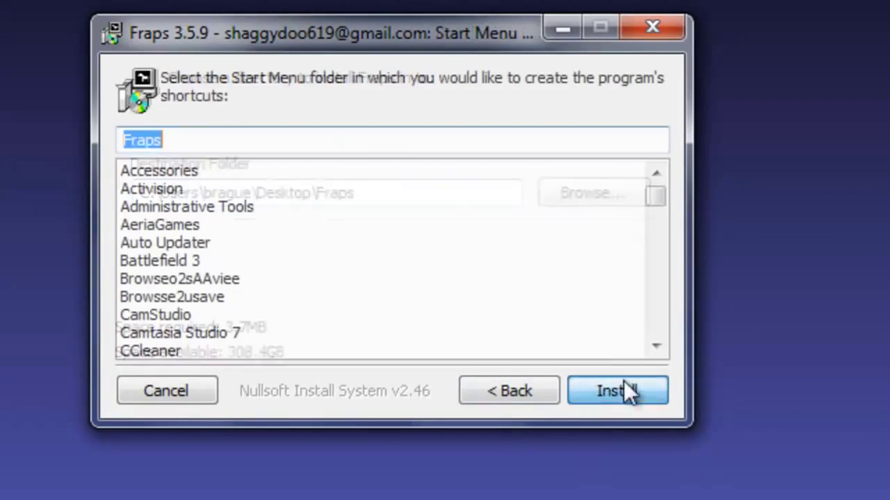
{"action": "left_click", "coordinate": [653, 390]}
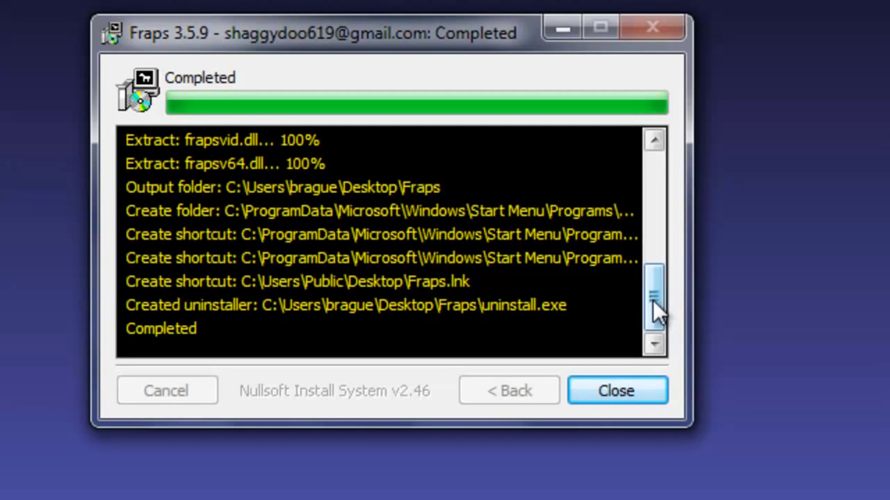
{"action": "mouse_move", "coordinate": [653, 299]}
{"action": "left_mouse_down"}
{"action": "mouse_move", "coordinate": [659, 197]}
{"action": "mouse_move", "coordinate": [655, 313]}
{"action": "left_mouse_up"}
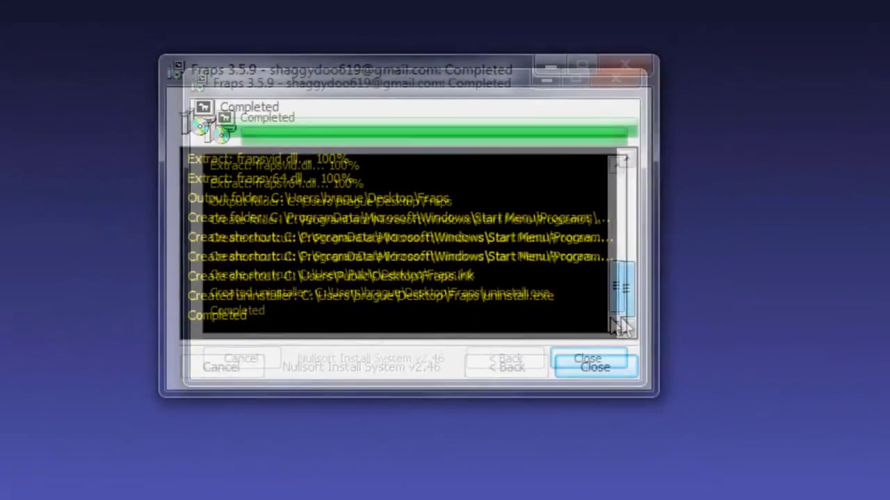
{"action": "left_click", "coordinate": [550, 317]}
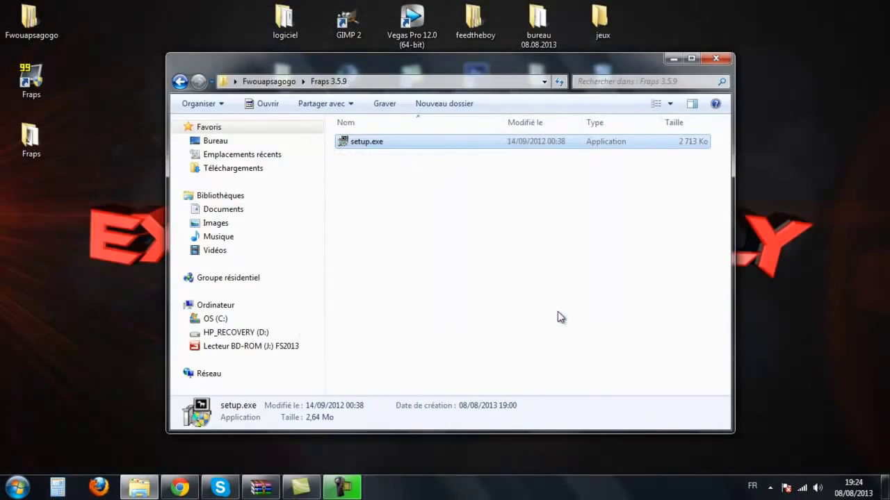
Launch Fraps from its desktop shortcut and review its FPS, Movies, Screenshots and General settings
{"action": "double_click", "coordinate": [31, 80]}
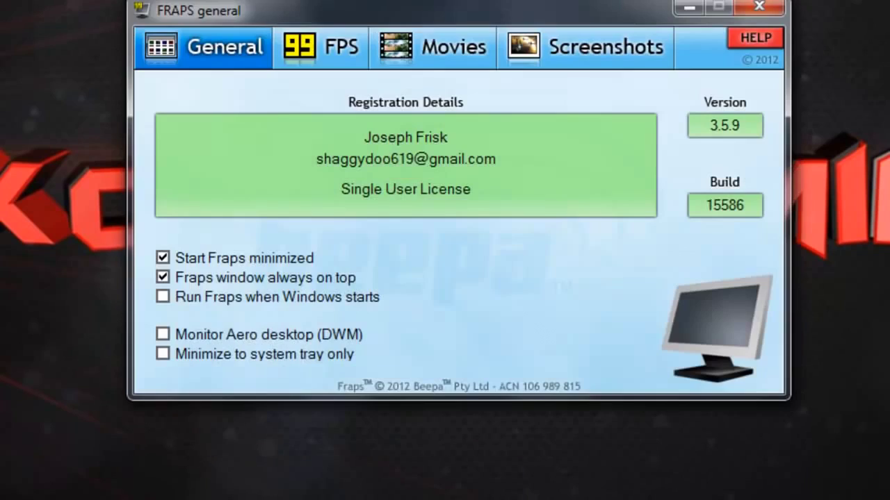
{"action": "left_click", "coordinate": [332, 38]}
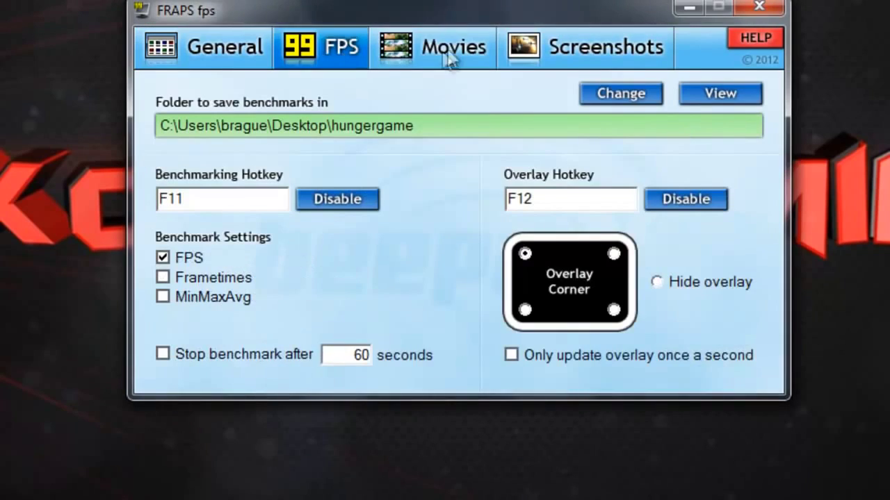
{"action": "left_click", "coordinate": [449, 54]}
{"action": "left_click", "coordinate": [590, 42]}
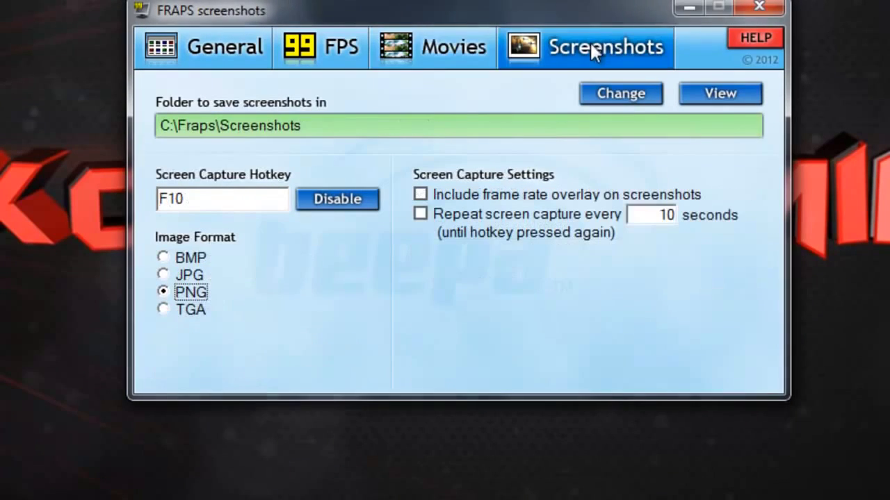
{"action": "left_click", "coordinate": [193, 56]}
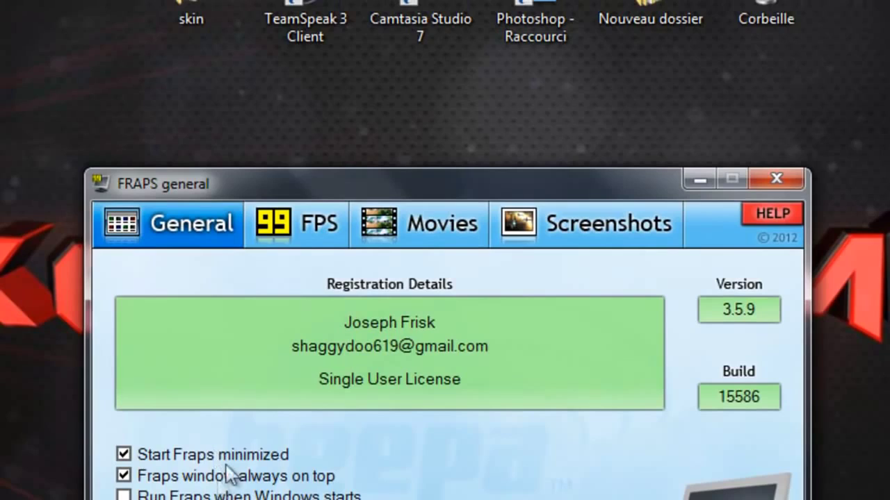
{"action": "left_click_drag", "start_coordinate": [292, 178], "coordinate": [309, 75]}
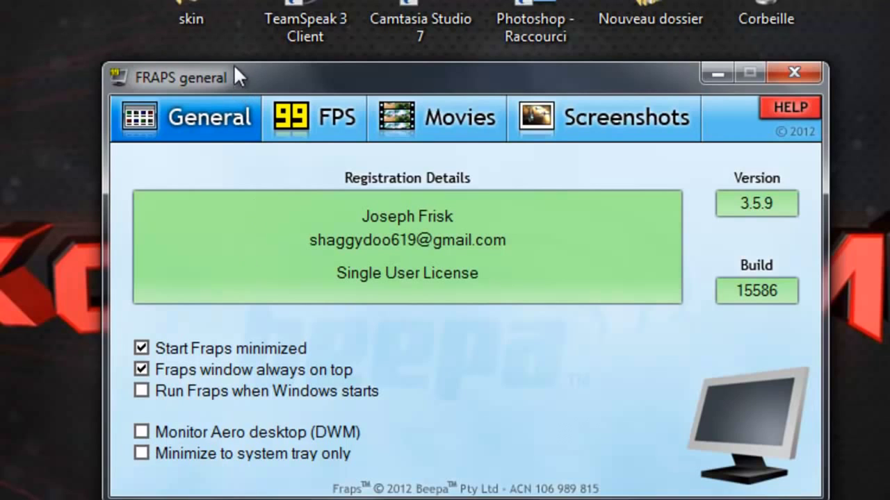
Move the Fraps window fully into view and review its General options and FPS benchmark settings
{"action": "left_click_drag", "start_coordinate": [230, 72], "coordinate": [237, 280]}
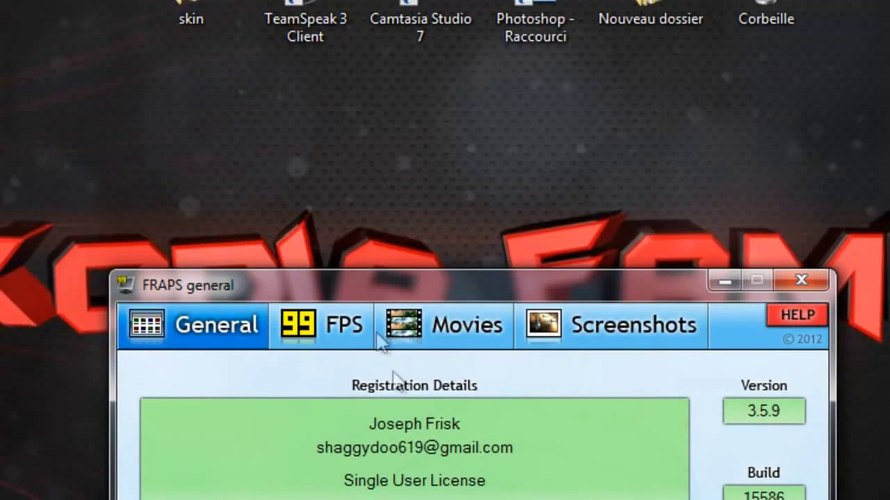
{"action": "left_click_drag", "start_coordinate": [365, 288], "coordinate": [320, 44]}
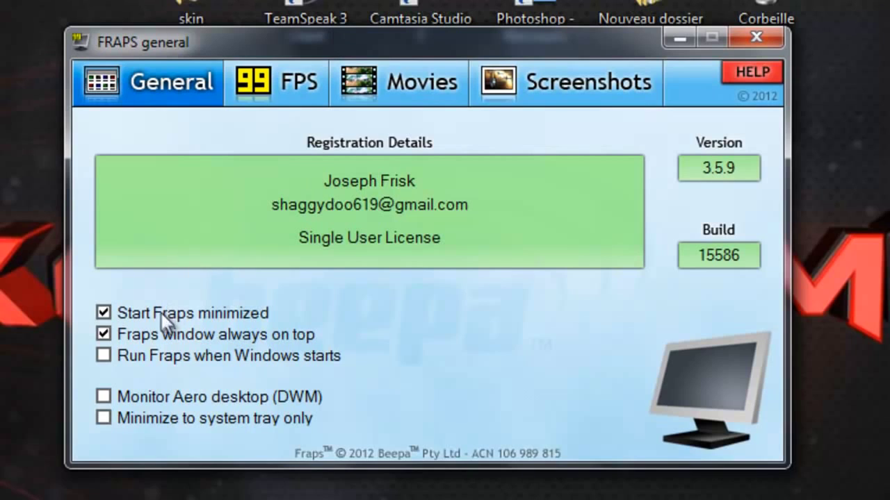
{"action": "left_click", "coordinate": [259, 83]}
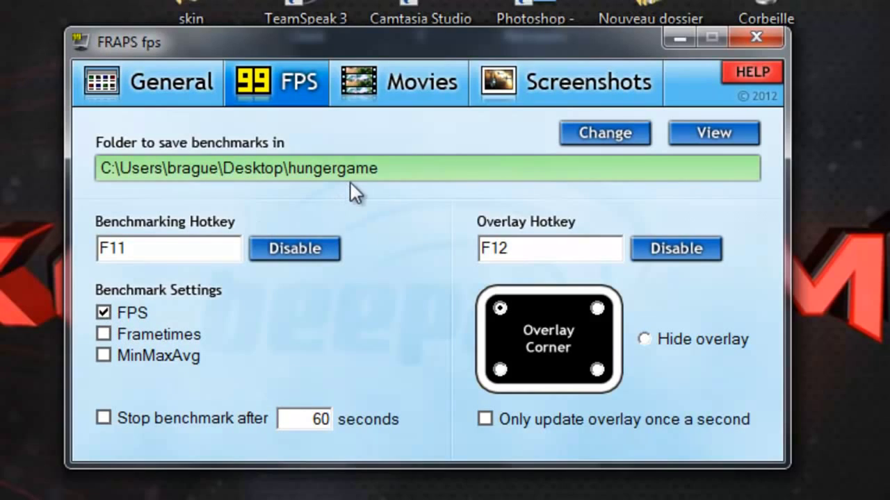
{"action": "double_click", "coordinate": [294, 419]}
In the movie settings, change the Video Capture Hotkey to J and back to the numeric keypad's / key
{"action": "left_click", "coordinate": [407, 84]}
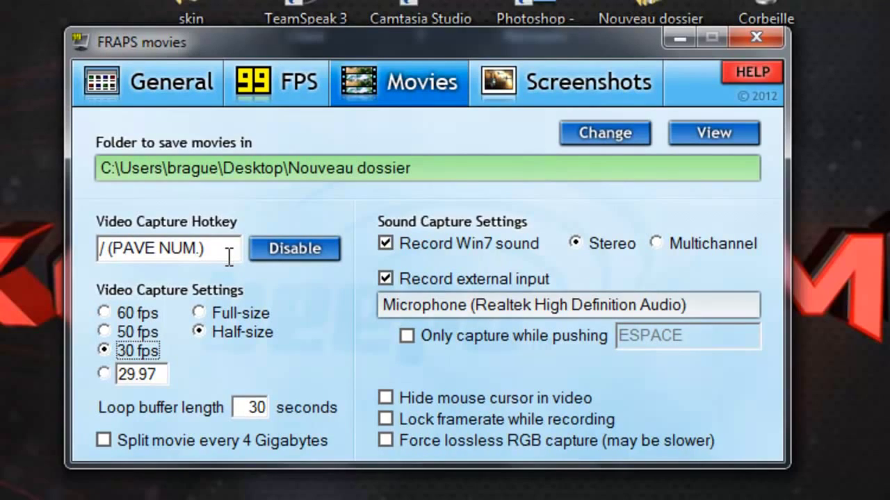
{"action": "left_click", "coordinate": [147, 248]}
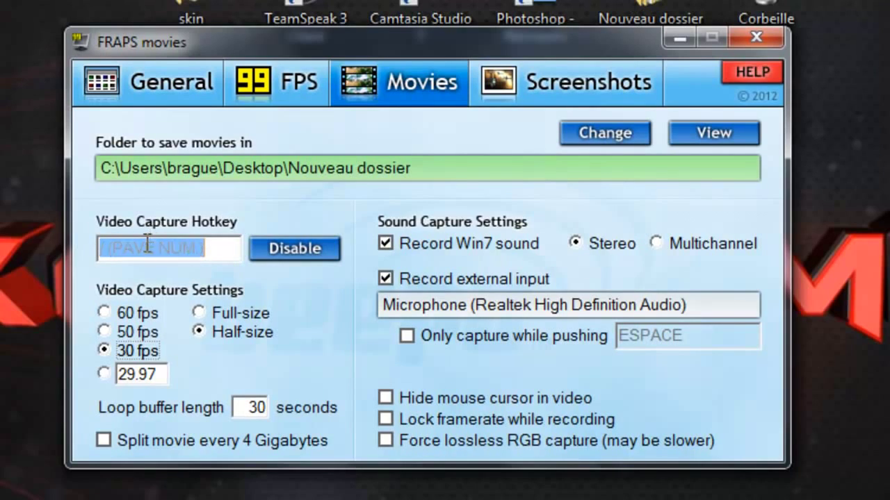
{"action": "key", "text": "u"}
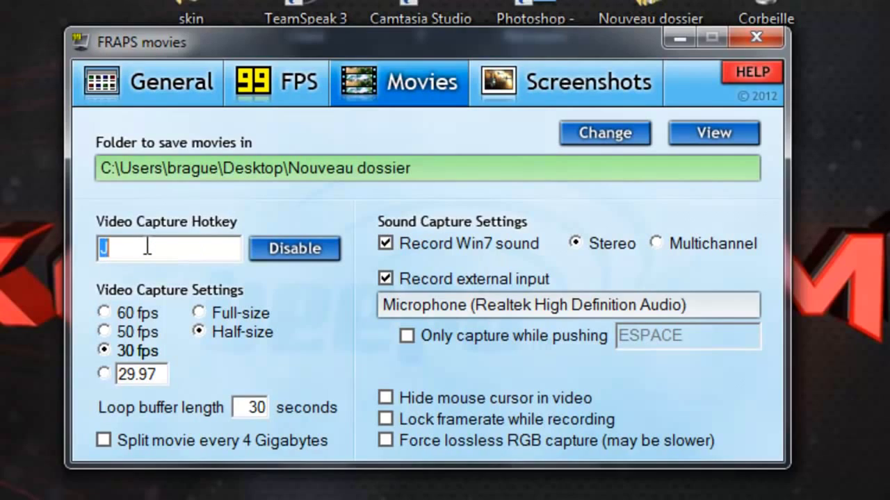
{"action": "key", "text": "KP_Divide"}
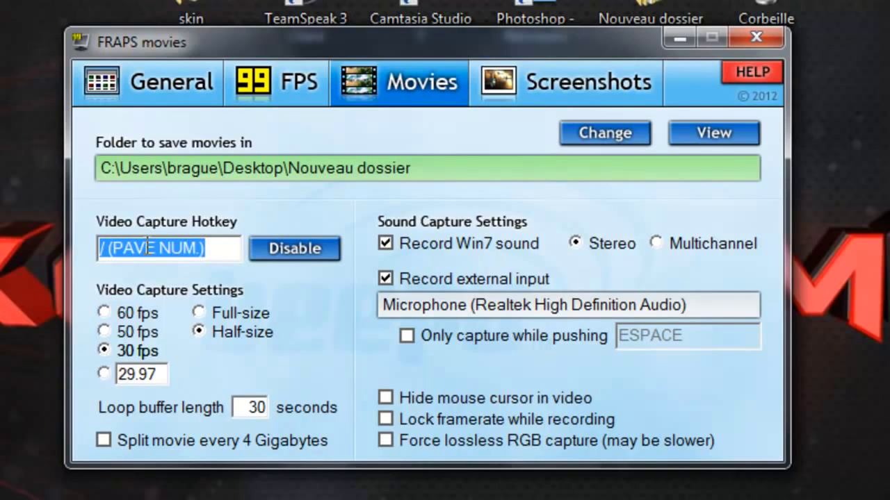
Select 30 fps for video capture and switch Only capture while pushing on and off again
{"action": "left_click", "coordinate": [106, 354]}
{"action": "double_click", "coordinate": [252, 408]}
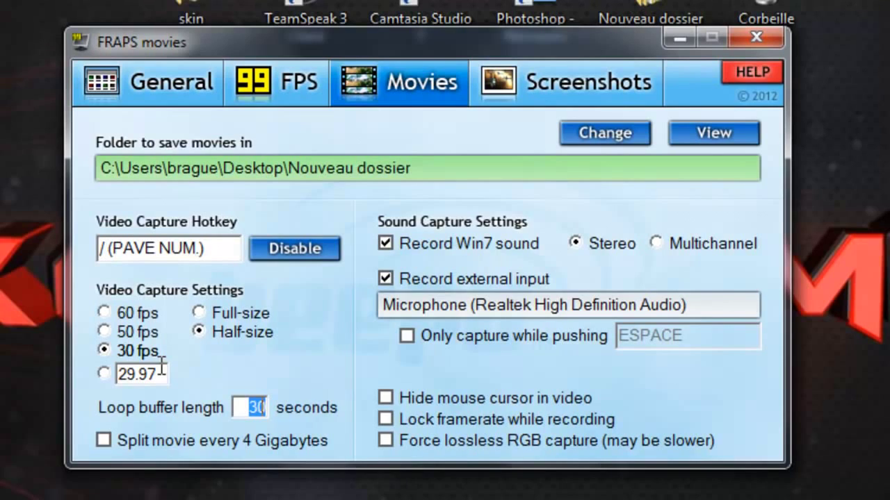
{"action": "left_click", "coordinate": [106, 348]}
{"action": "left_click", "coordinate": [407, 339]}
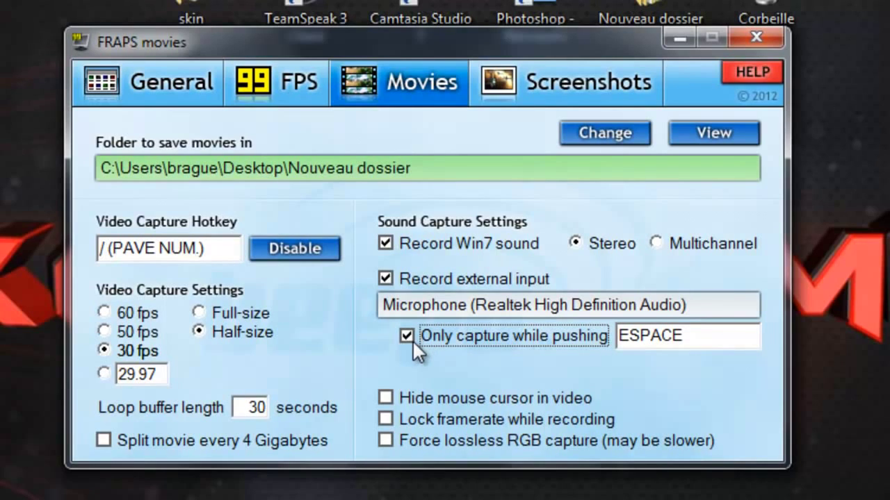
{"action": "left_click", "coordinate": [407, 338]}
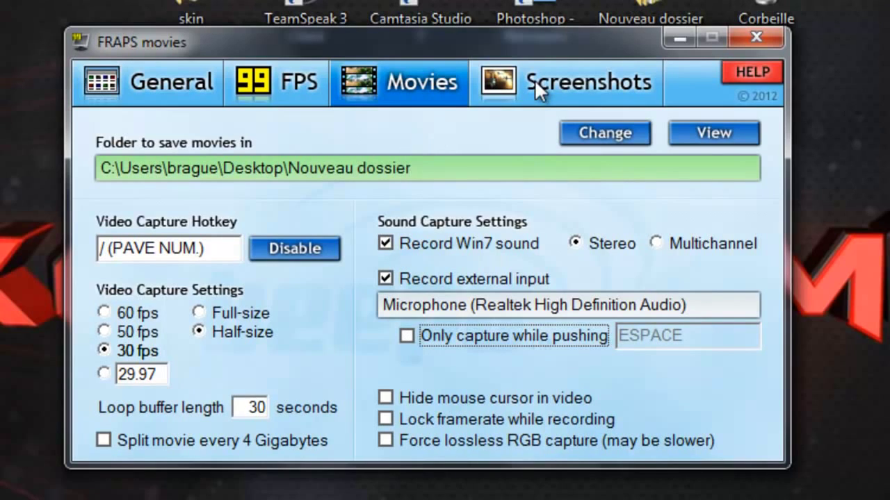
Review the screenshot settings and view the folder C:\Fraps\Screenshots where screenshots are saved
{"action": "left_click", "coordinate": [496, 93]}
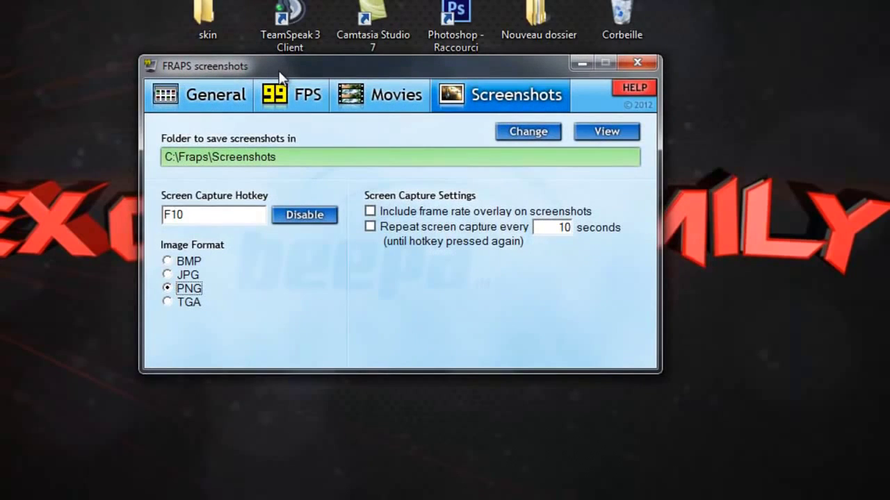
{"action": "left_click", "coordinate": [673, 132]}
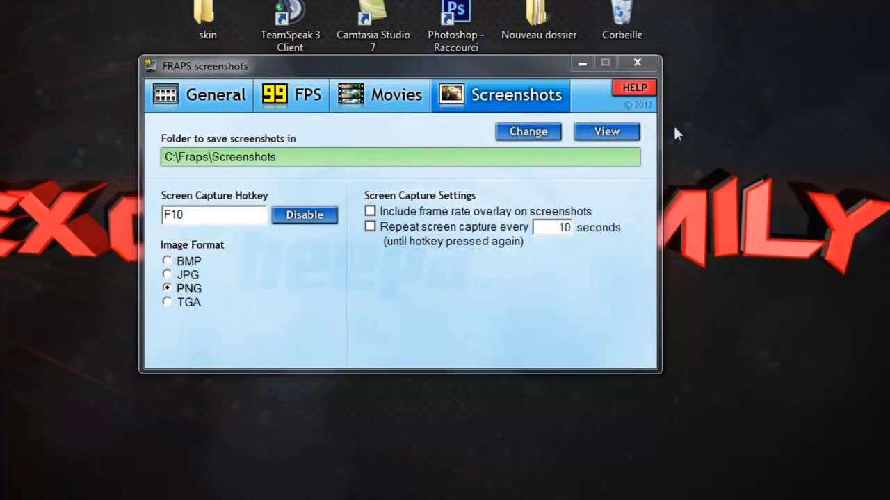
{"action": "left_click", "coordinate": [603, 131]}
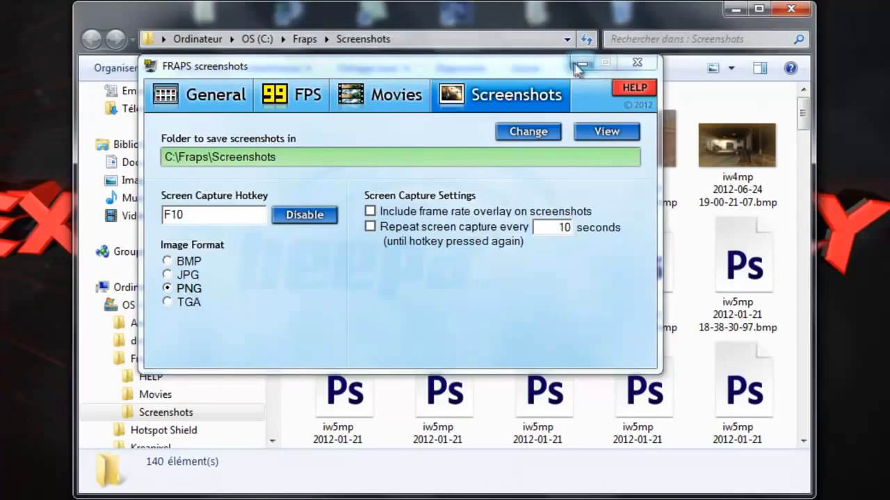
Minimize Fraps, browse the saved images in the Screenshots folder, then minimize and restore the folder window
{"action": "left_click", "coordinate": [581, 64]}
{"action": "scroll", "coordinate": [598, 195], "scroll_direction": "down", "scroll_amount": 5}
{"action": "left_click_drag", "start_coordinate": [805, 189], "coordinate": [792, 111]}
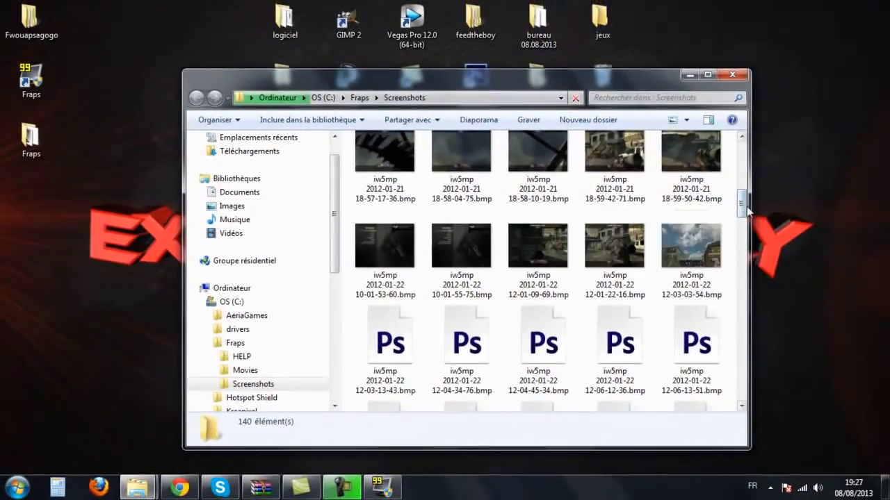
{"action": "left_click_drag", "start_coordinate": [756, 200], "coordinate": [755, 136]}
{"action": "left_click", "coordinate": [700, 61]}
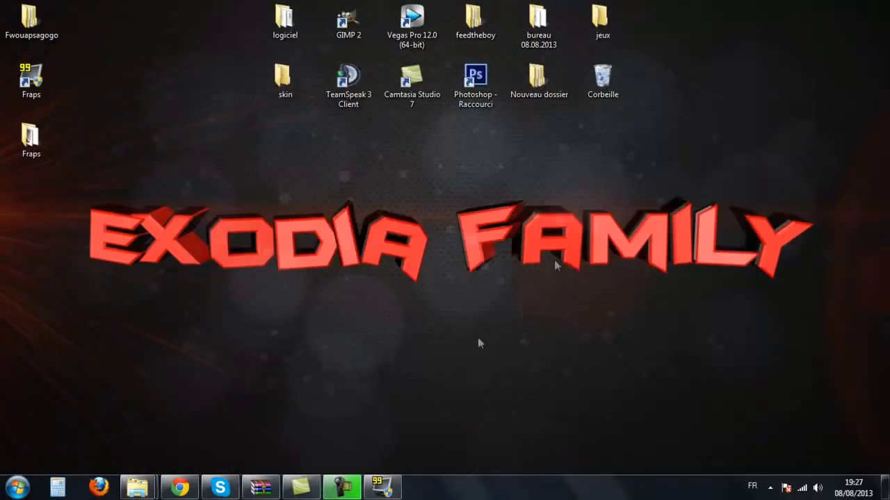
{"action": "mouse_move", "coordinate": [137, 487]}
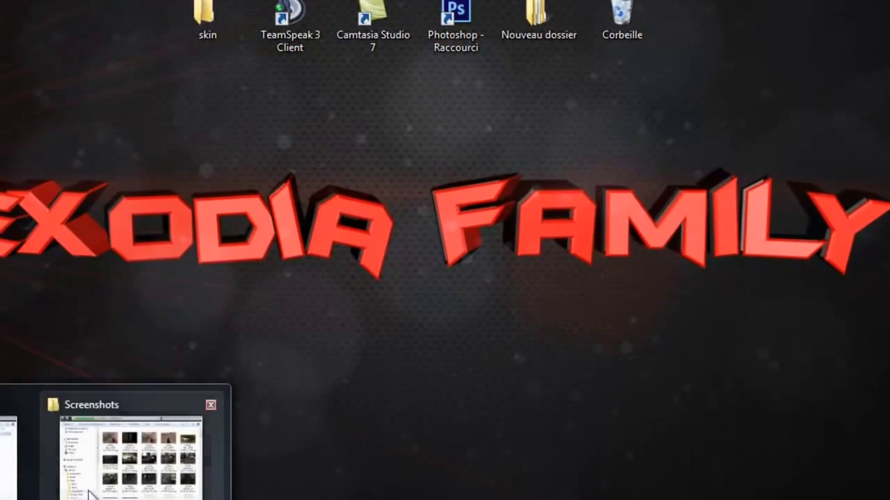
{"action": "left_click", "coordinate": [132, 444]}
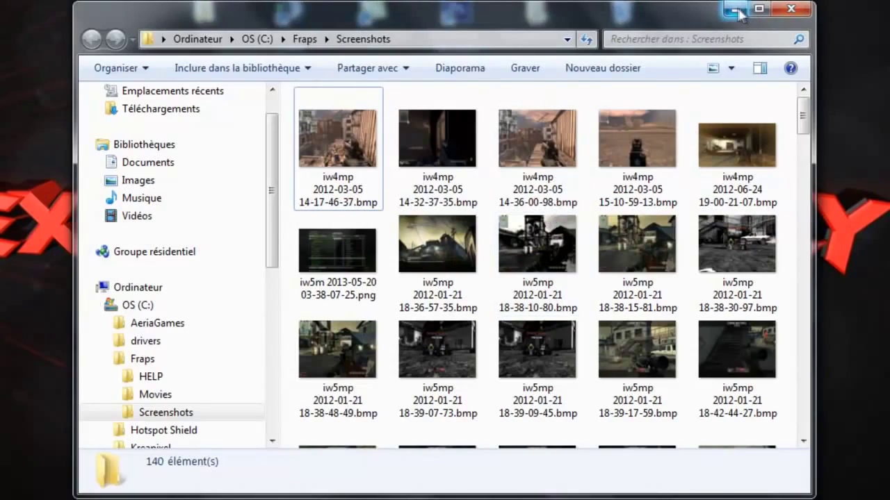